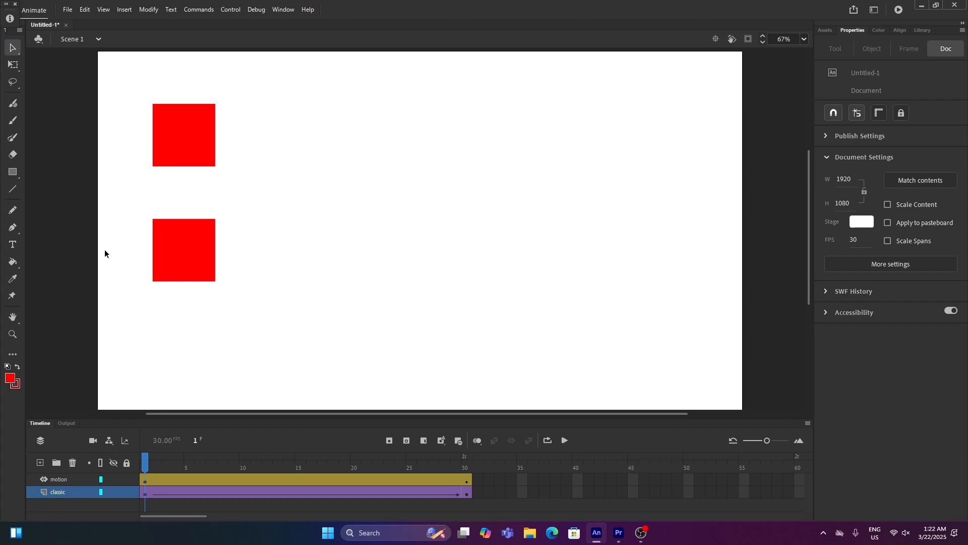
# - Close the current document without saving and start a new Full HD document
pyautogui.click(66, 25)
pyautogui.click(487, 277)
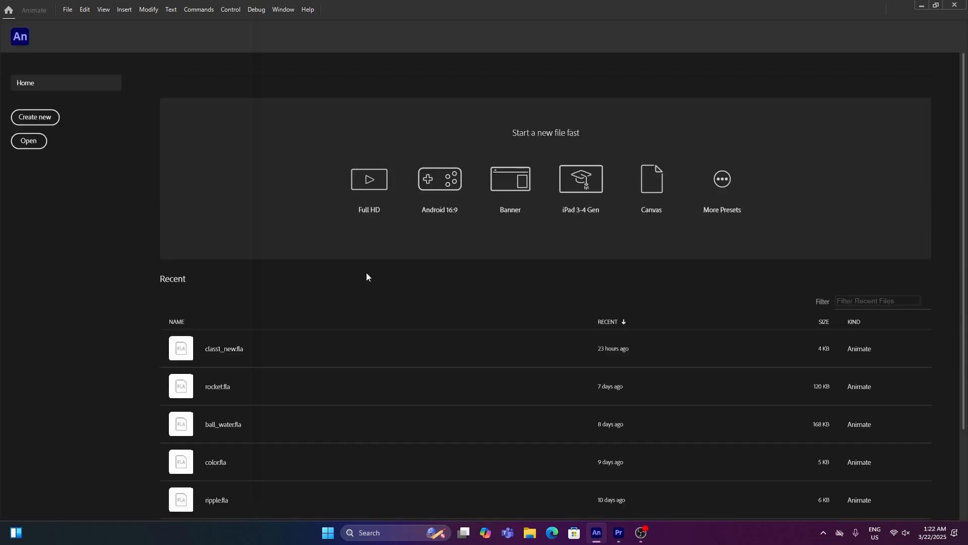
pyautogui.click(361, 196)
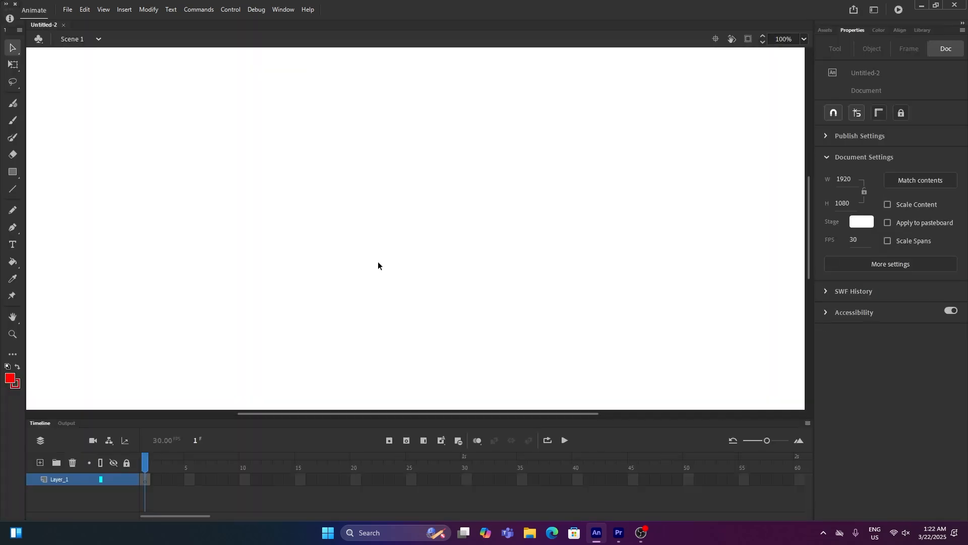
# - Fit the stage in the window and rename the layer to classic
pyautogui.doubleClick(13, 316)
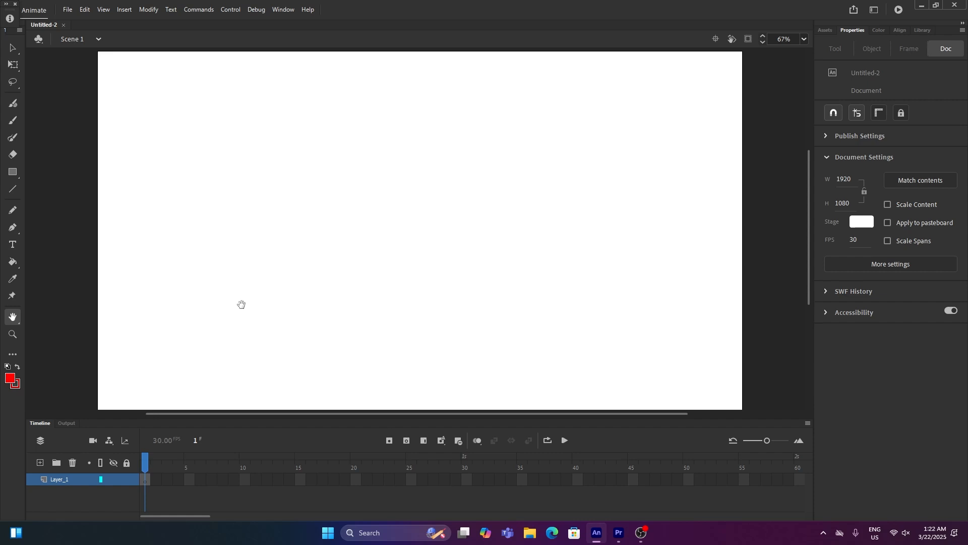
pyautogui.click(14, 172)
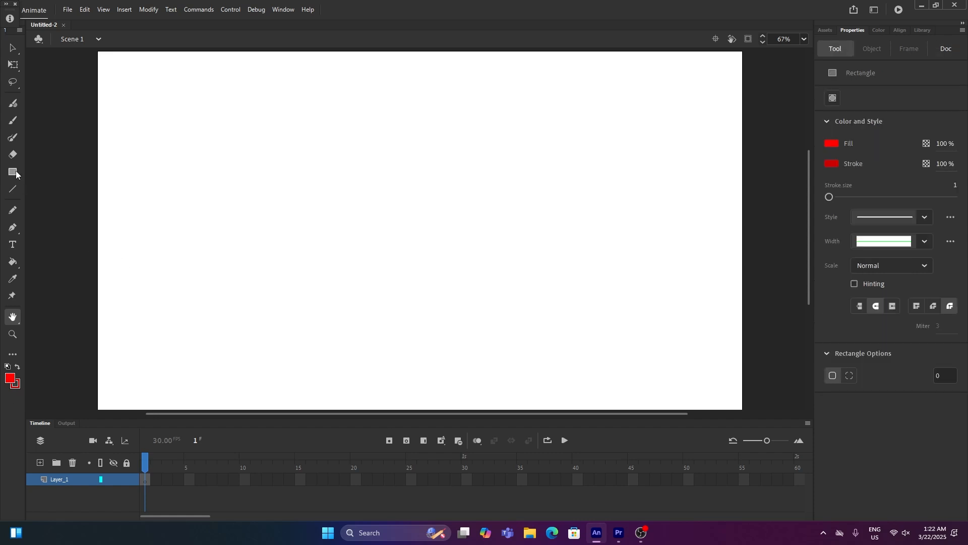
pyautogui.doubleClick(60, 479)
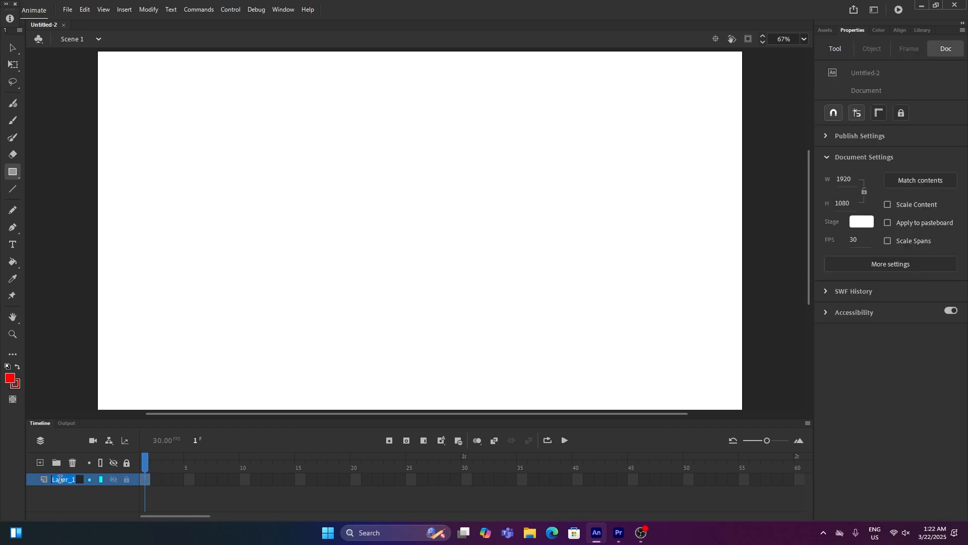
pyautogui.write('cl')
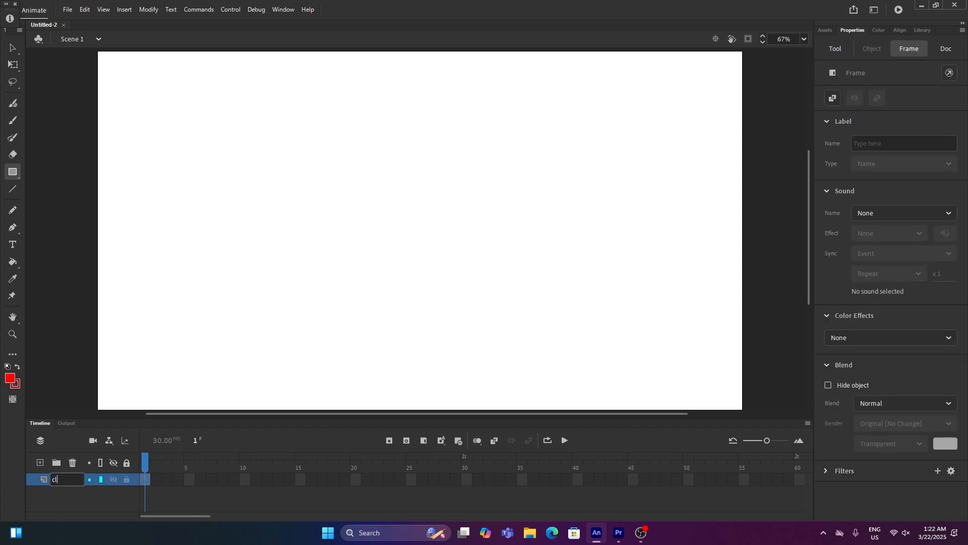
pyautogui.write('assic')
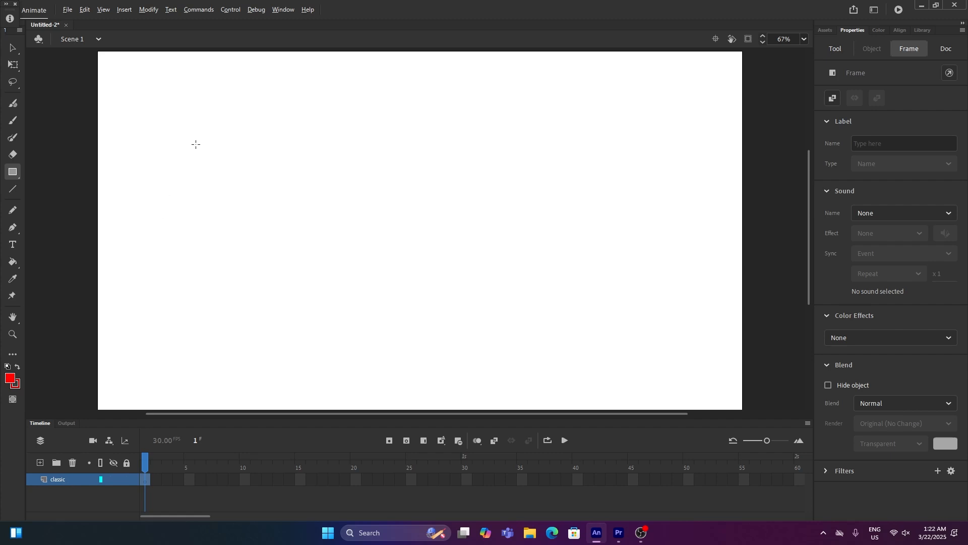
# - Draw a red square about 155 px wide near the stage's upper-left corner and select it
pyautogui.moveTo(171, 121); pyautogui.dragTo(216, 167)
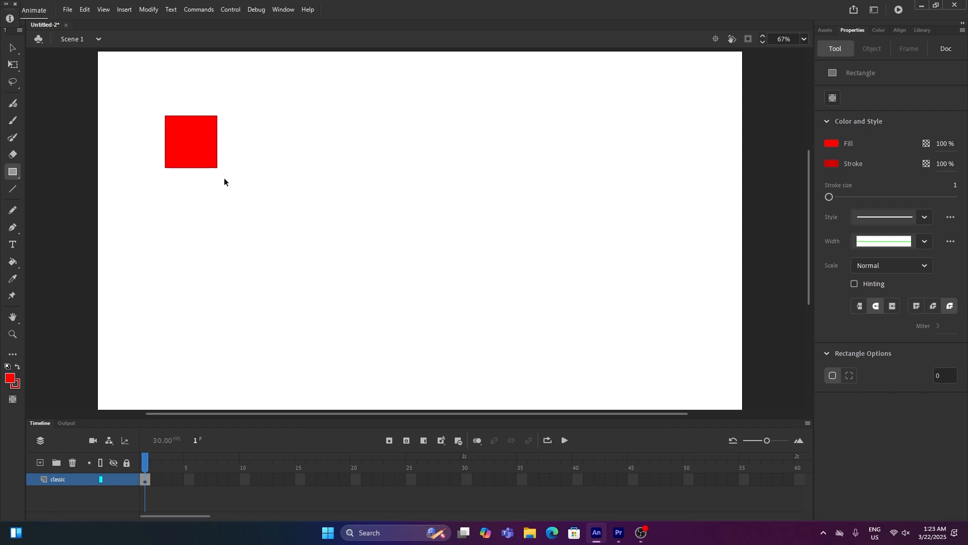
pyautogui.press('v')
pyautogui.click(208, 168)
pyautogui.click(207, 171)
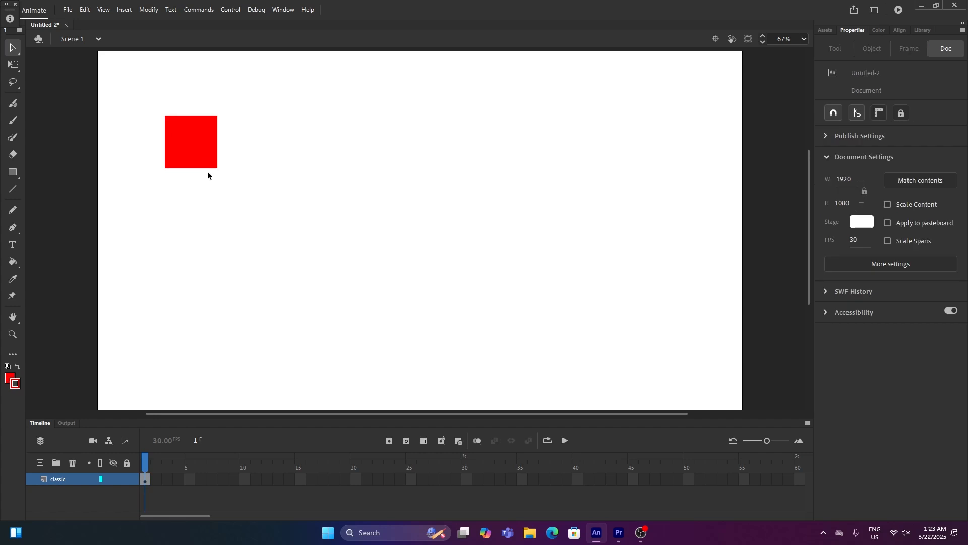
pyautogui.click(207, 168)
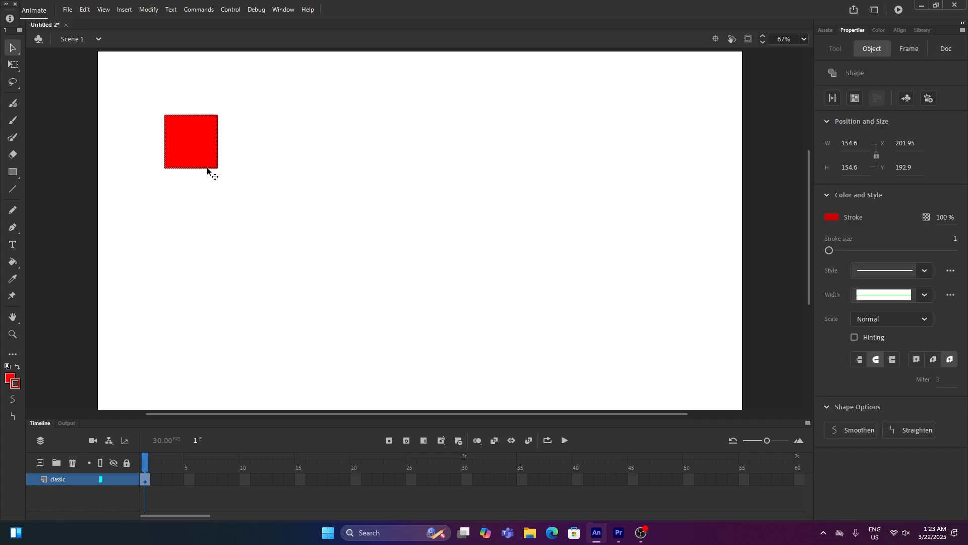
pyautogui.click(207, 170)
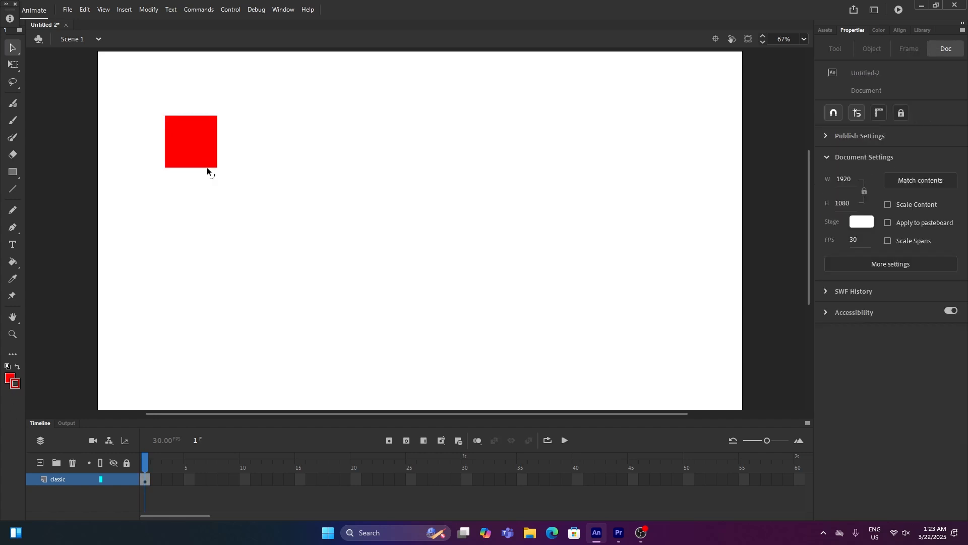
pyautogui.click(204, 153)
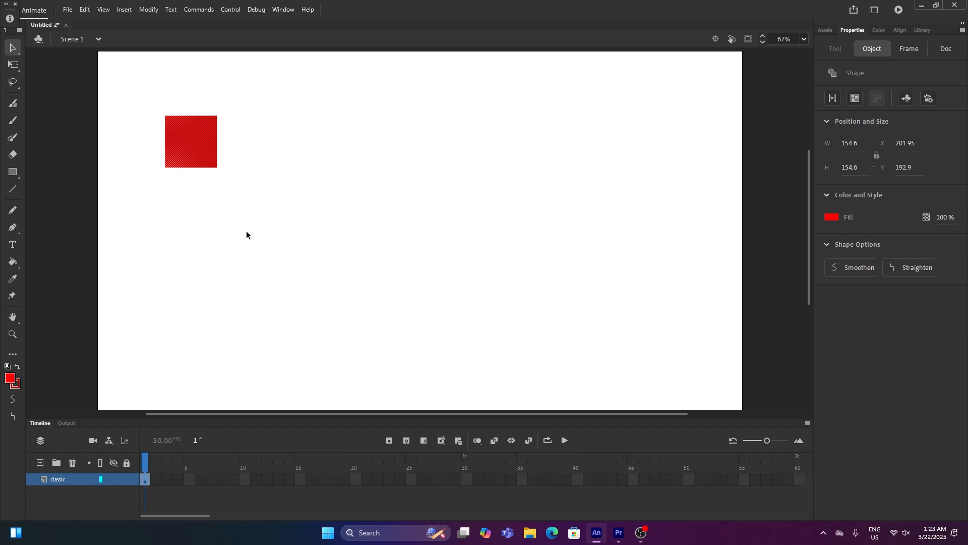
# - Extend the classic layer to frame 30 by inserting frames
pyautogui.click(466, 479)
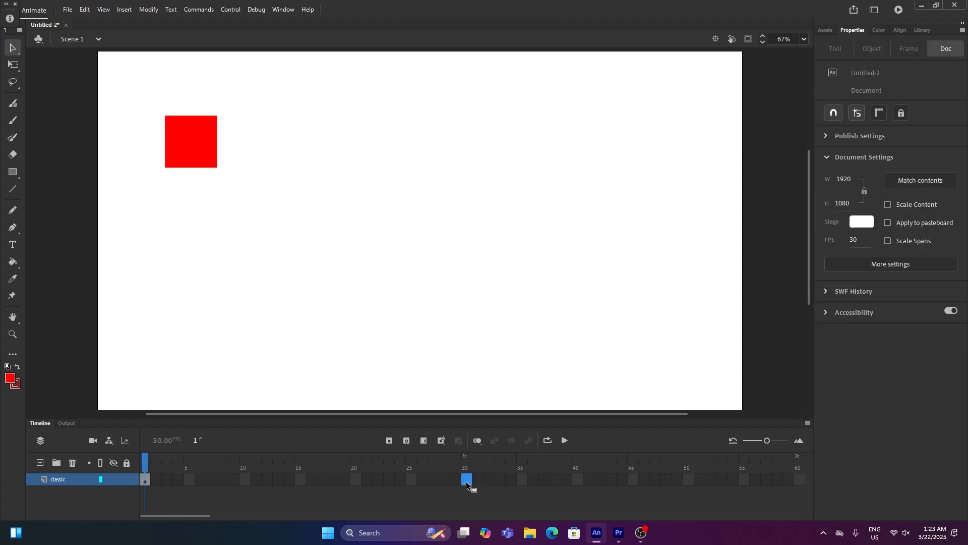
pyautogui.press('F5')
pyautogui.click(144, 481)
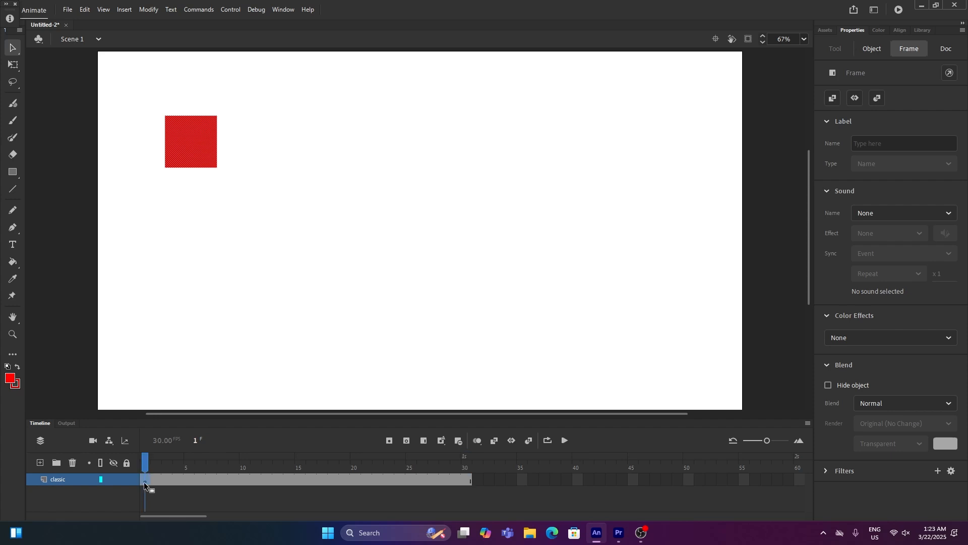
pyautogui.click(464, 480)
pyautogui.moveTo(465, 466)
pyautogui.mouseDown()
pyautogui.moveTo(127, 455)
pyautogui.moveTo(237, 462)
pyautogui.moveTo(146, 470)
pyautogui.moveTo(469, 479)
pyautogui.mouseUp()
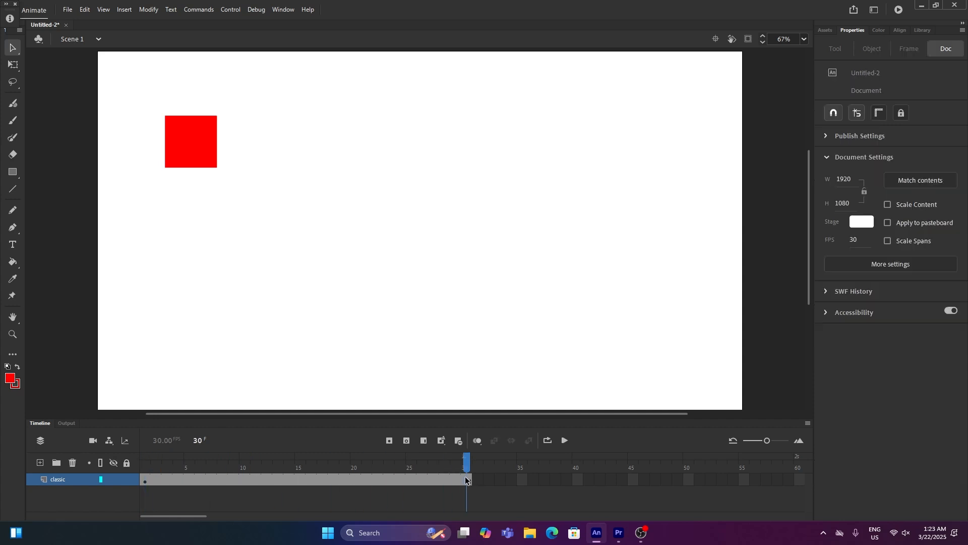
pyautogui.click(466, 479)
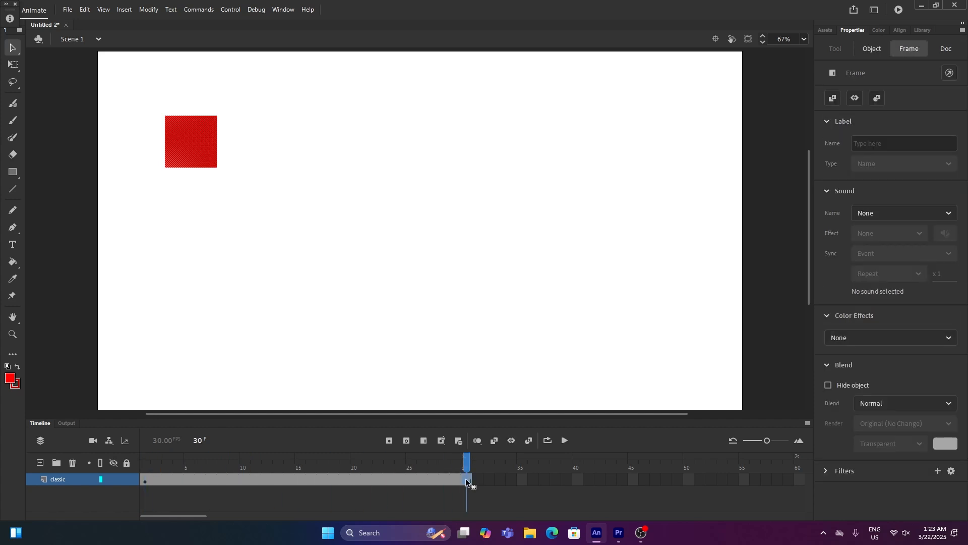
# - Duplicate the classic layer and rename the copy motion
pyautogui.rightClick(65, 481)
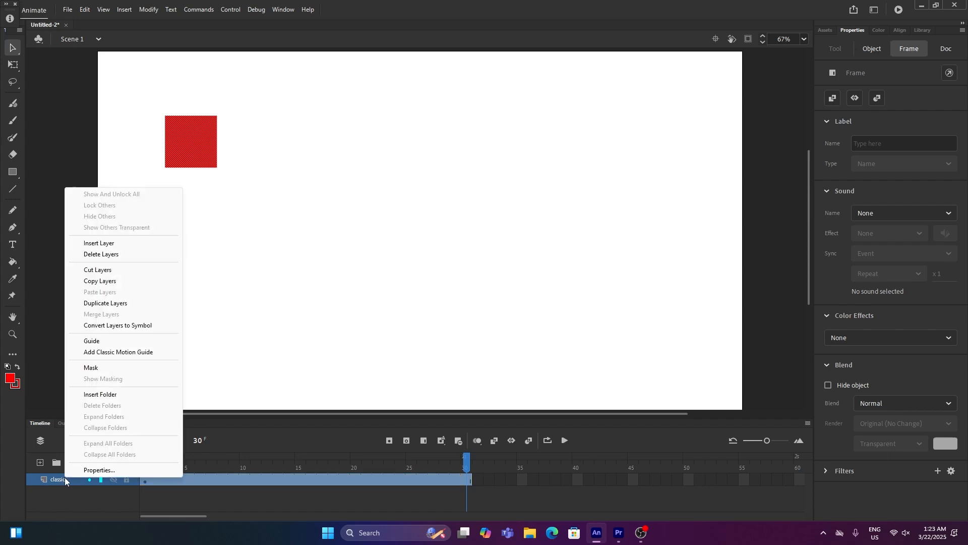
pyautogui.click(116, 304)
pyautogui.click(145, 479)
pyautogui.write('motion')
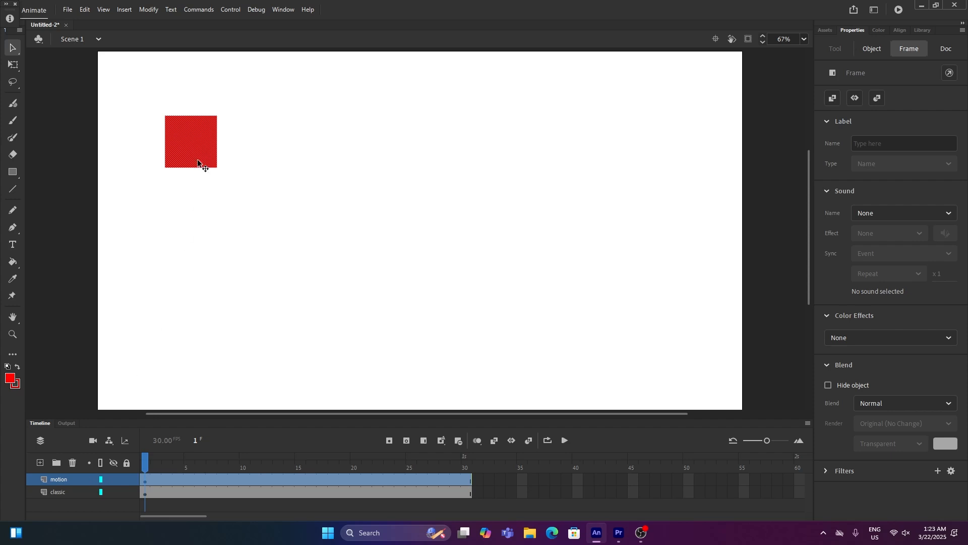
# - Move the motion layer's square straight down below the original square
pyautogui.moveTo(198, 161); pyautogui.dragTo(202, 299)
pyautogui.moveTo(146, 461); pyautogui.dragTo(145, 461)
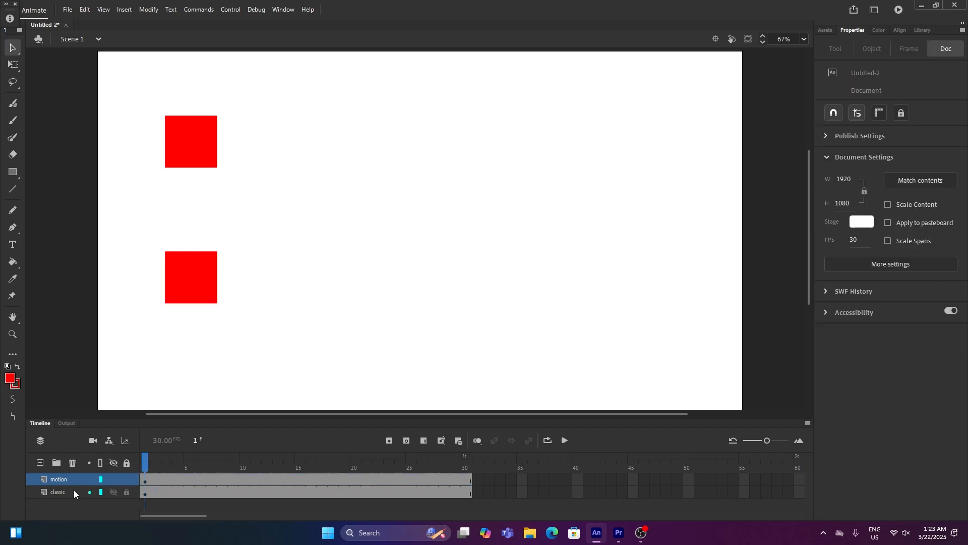
pyautogui.click(113, 478)
pyautogui.click(113, 479)
pyautogui.click(112, 492)
pyautogui.click(112, 492)
# - Reorder the layers so motion sits below classic
pyautogui.click(61, 480)
pyautogui.moveTo(66, 477); pyautogui.dragTo(68, 498)
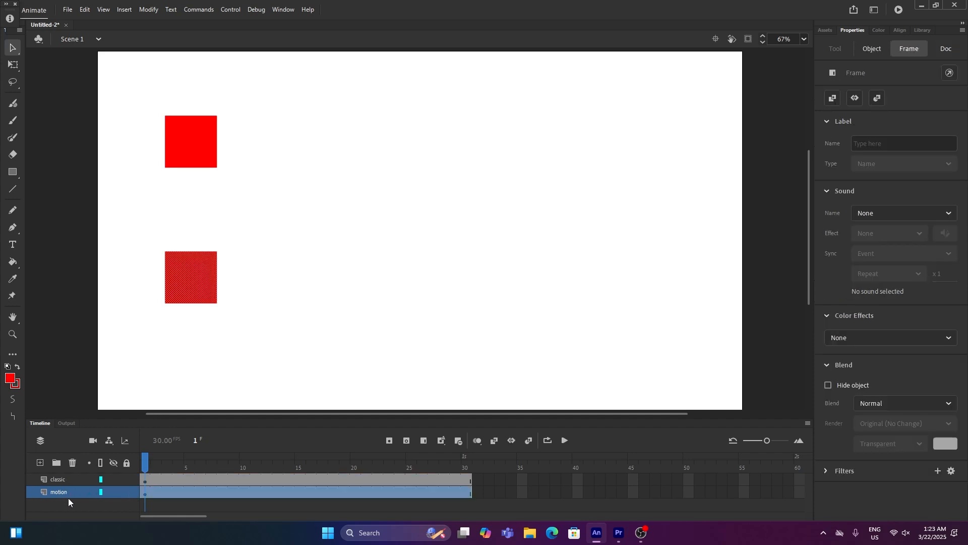
pyautogui.click(66, 483)
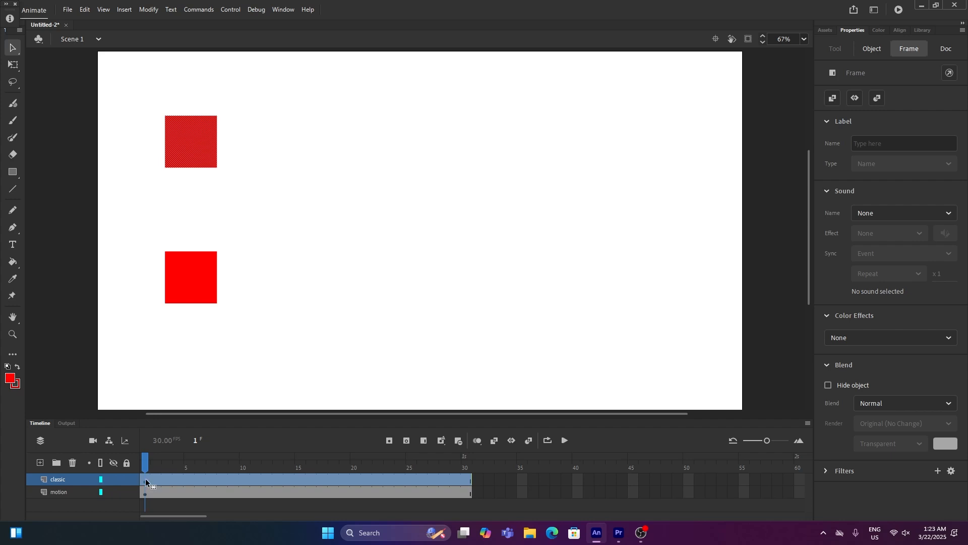
# - Create a classic tween on the classic layer's first frame
pyautogui.click(142, 492)
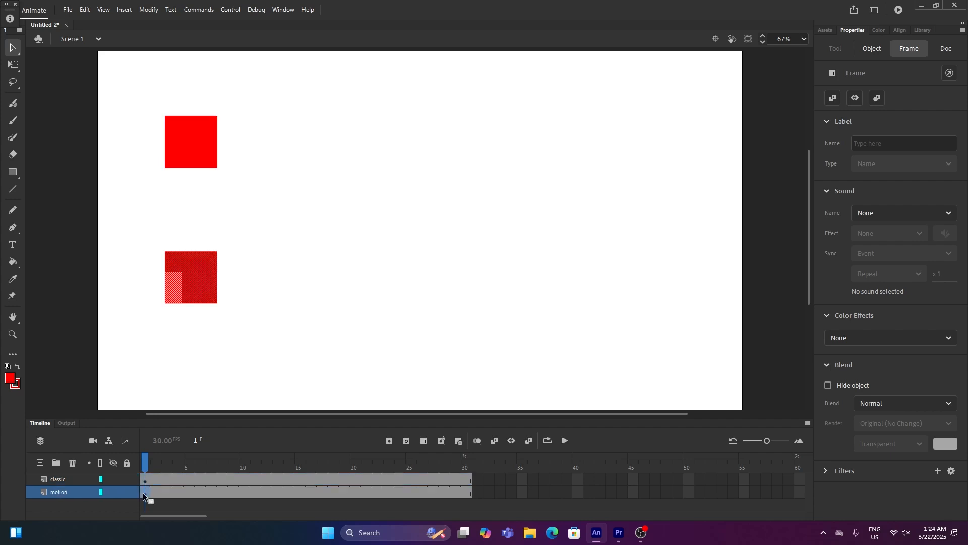
pyautogui.click(143, 480)
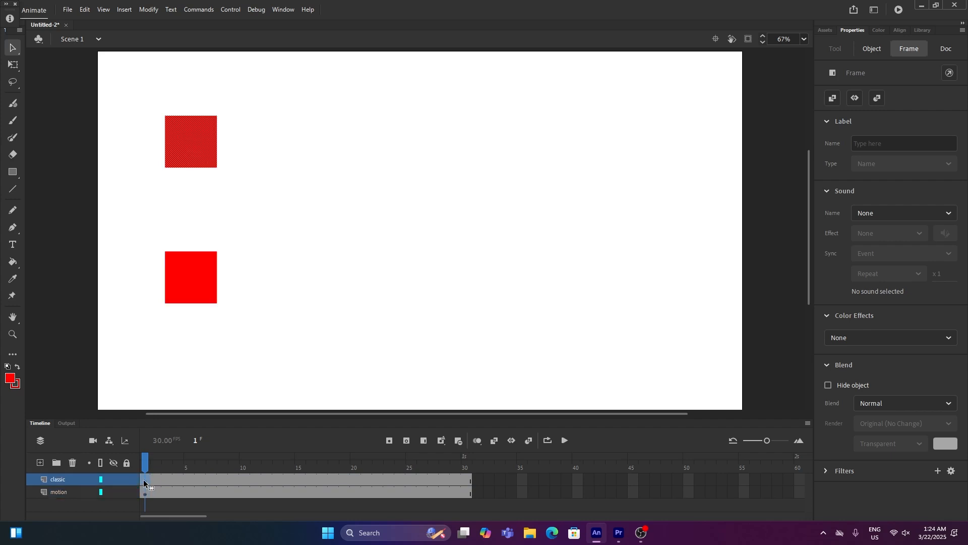
pyautogui.rightClick(143, 479)
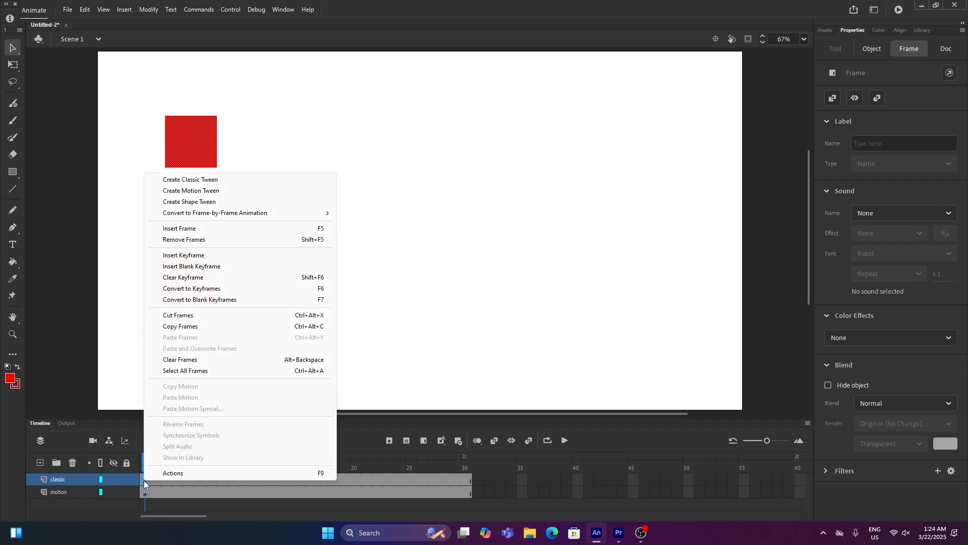
pyautogui.click(207, 183)
pyautogui.click(530, 295)
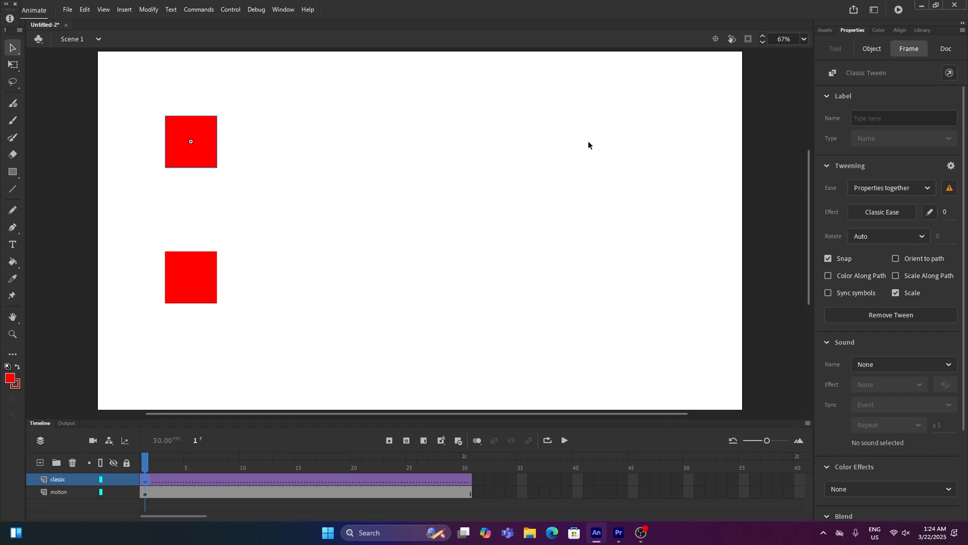
# - Insert a keyframe at frame 30 on the classic layer and move its square to the upper right
pyautogui.click(467, 479)
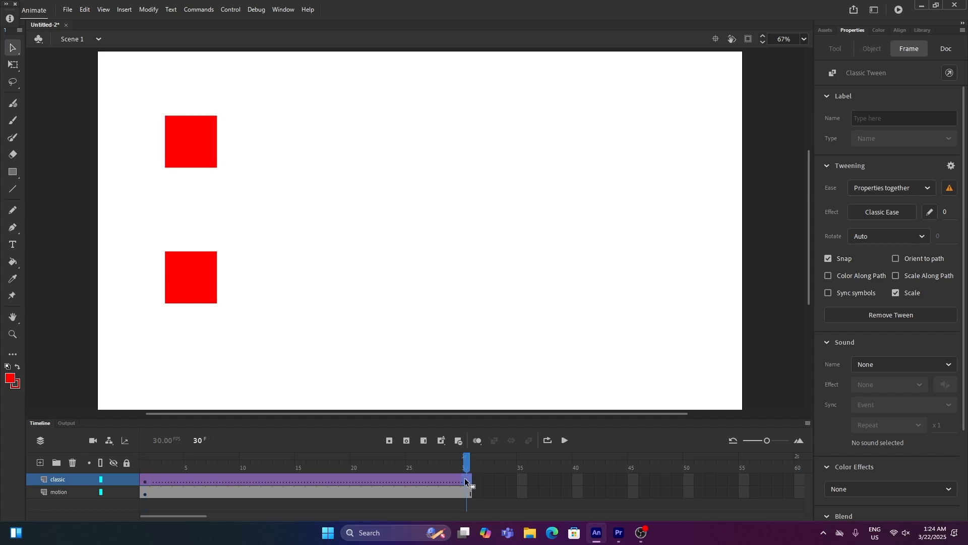
pyautogui.press('F6')
pyautogui.moveTo(188, 165); pyautogui.dragTo(622, 177)
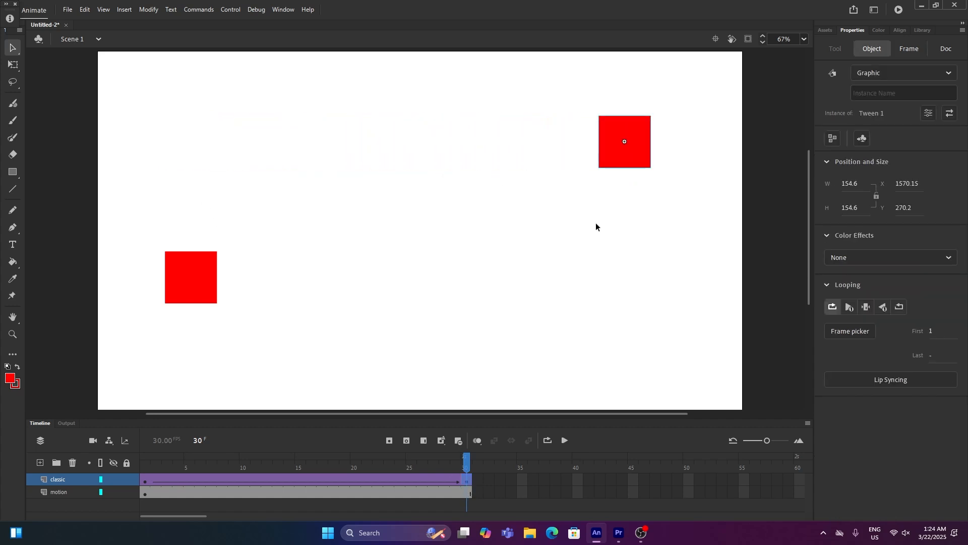
pyautogui.moveTo(473, 461)
pyautogui.mouseDown()
pyautogui.moveTo(144, 459)
pyautogui.moveTo(466, 461)
pyautogui.mouseUp()
# - Create a motion tween on the motion layer, accepting conversion of the square to a symbol
pyautogui.click(213, 499)
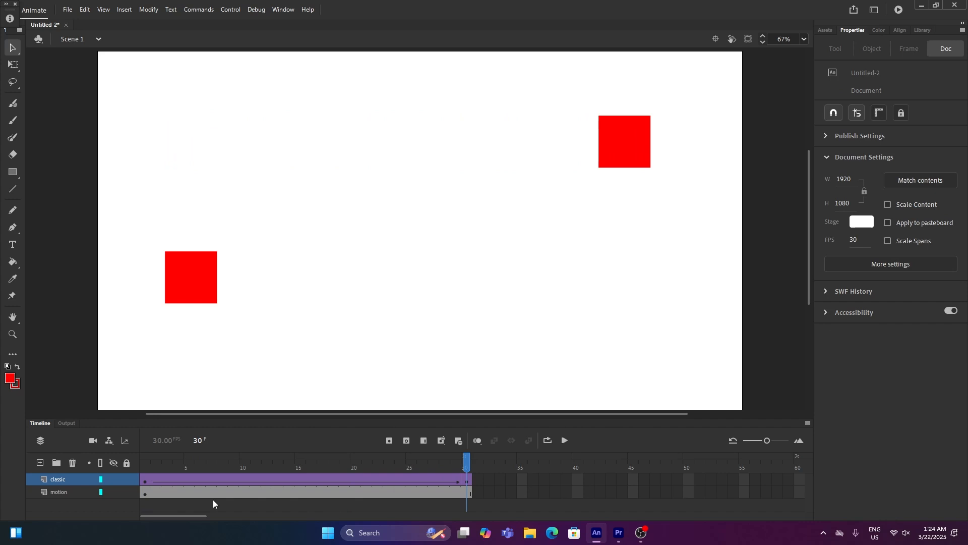
pyautogui.click(145, 494)
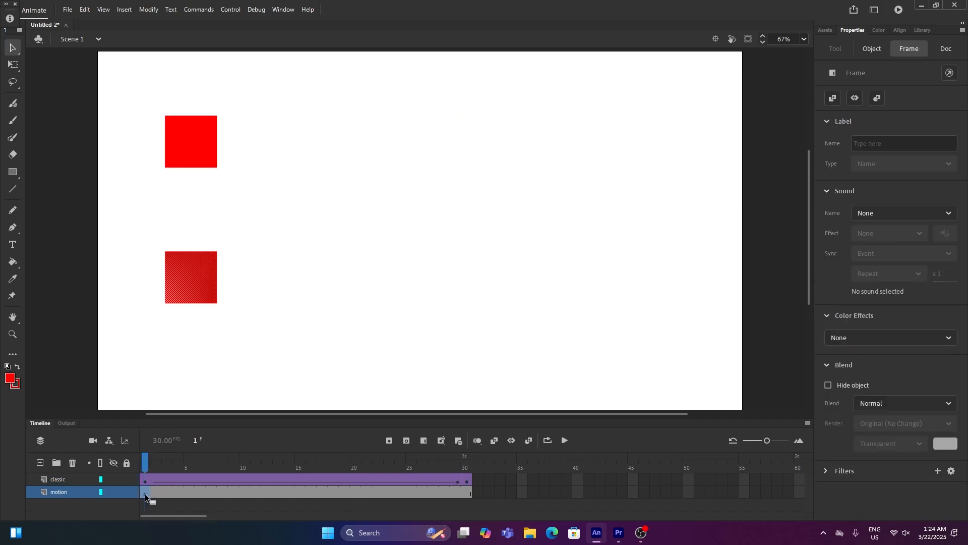
pyautogui.rightClick(144, 493)
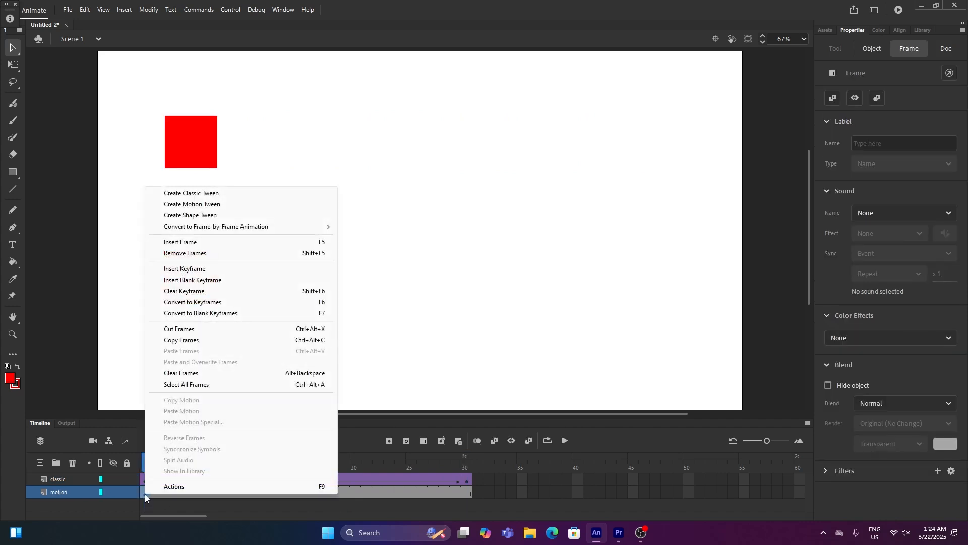
pyautogui.click(208, 208)
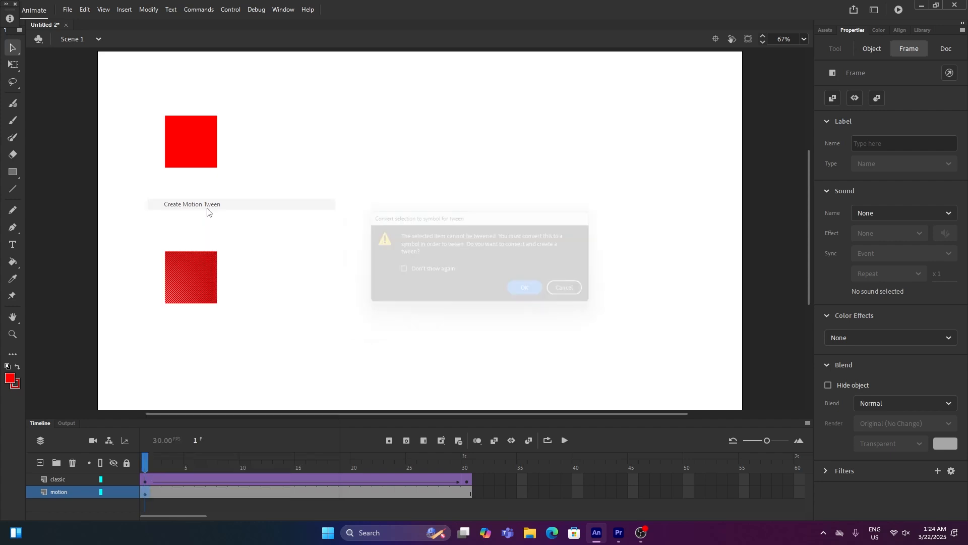
pyautogui.click(533, 295)
# - Move the motion square horizontally to the right at frame 30, then scrub the timeline to compare both tweens
pyautogui.click(465, 492)
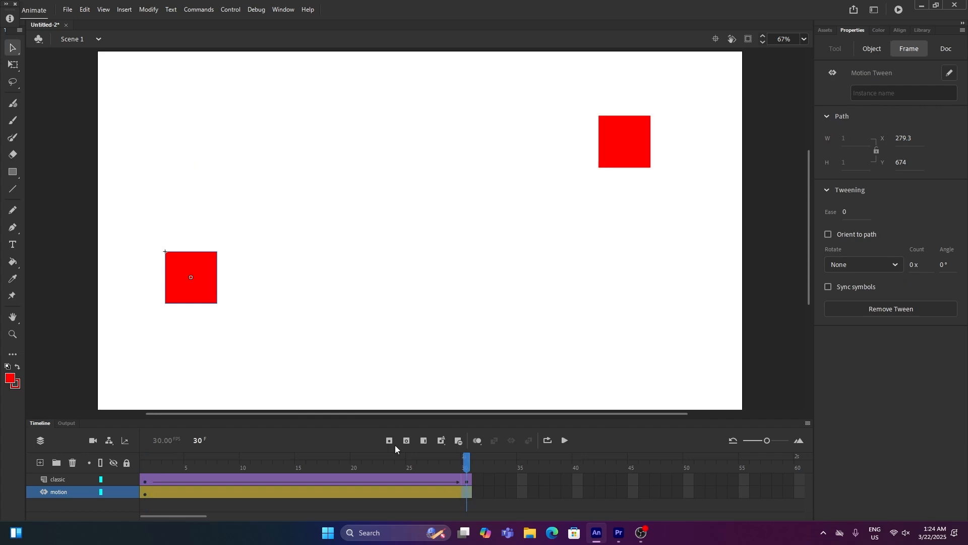
pyautogui.moveTo(201, 291); pyautogui.dragTo(634, 293)
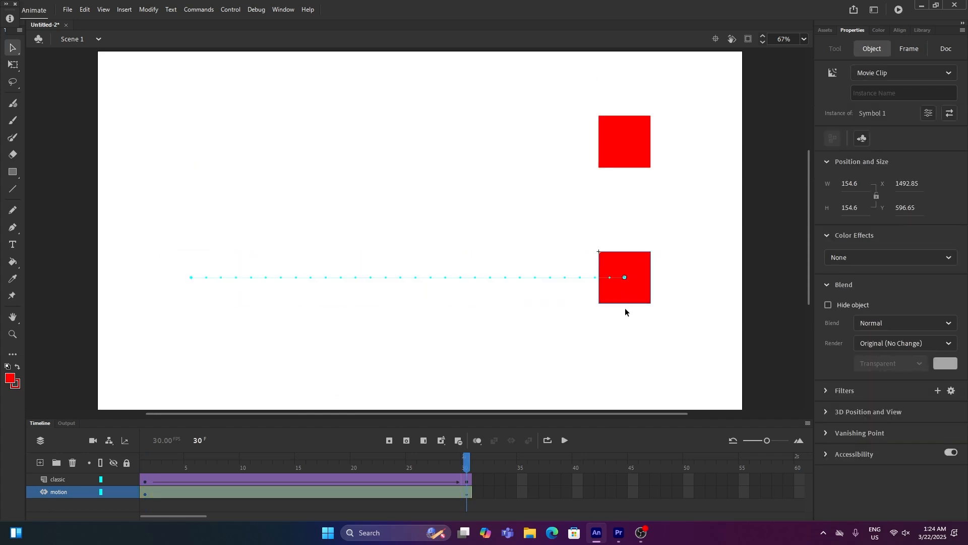
pyautogui.moveTo(471, 464); pyautogui.dragTo(111, 445)
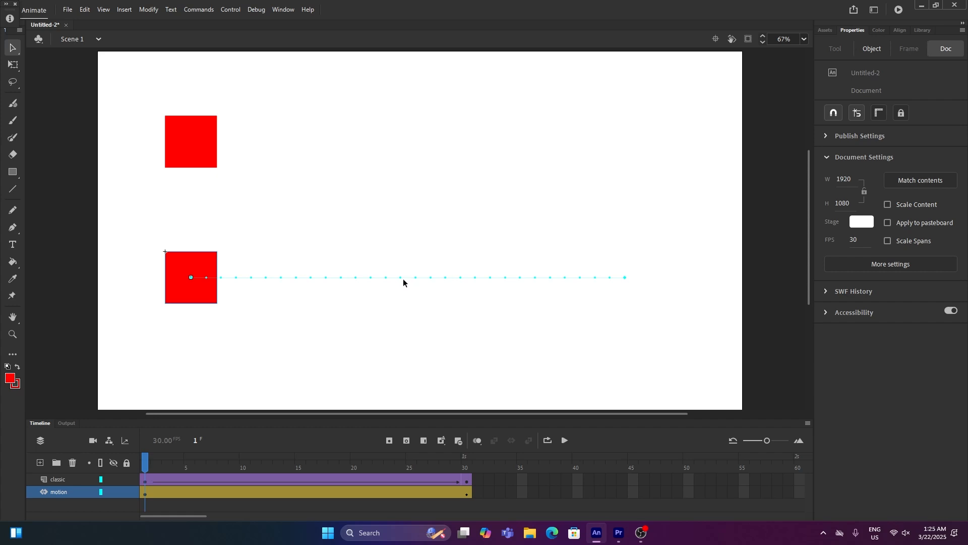
pyautogui.moveTo(150, 470); pyautogui.dragTo(201, 458)
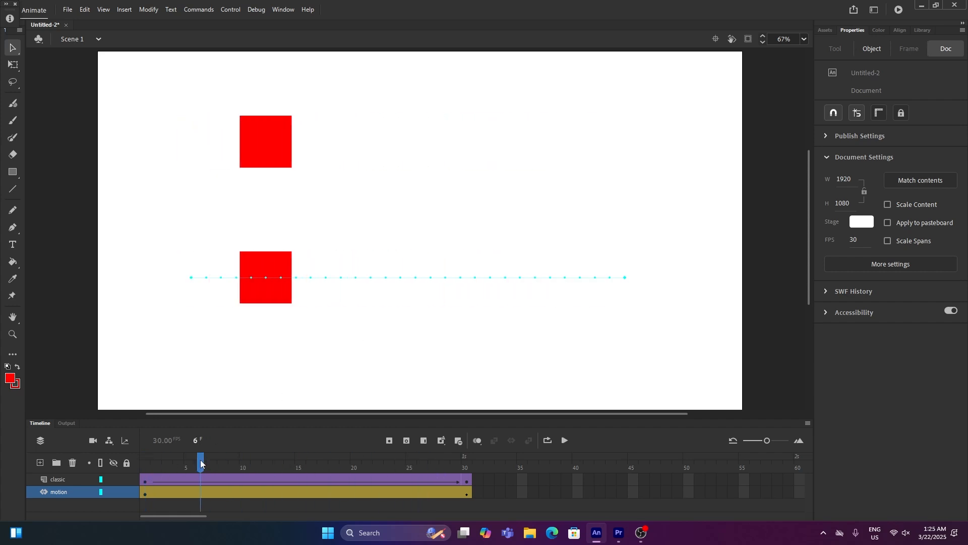
# - Bend the motion square's straight path into a gentle downward curve with the Selection tool
pyautogui.click(12, 51)
pyautogui.moveTo(405, 280); pyautogui.dragTo(510, 315)
pyautogui.moveTo(146, 458); pyautogui.dragTo(315, 419)
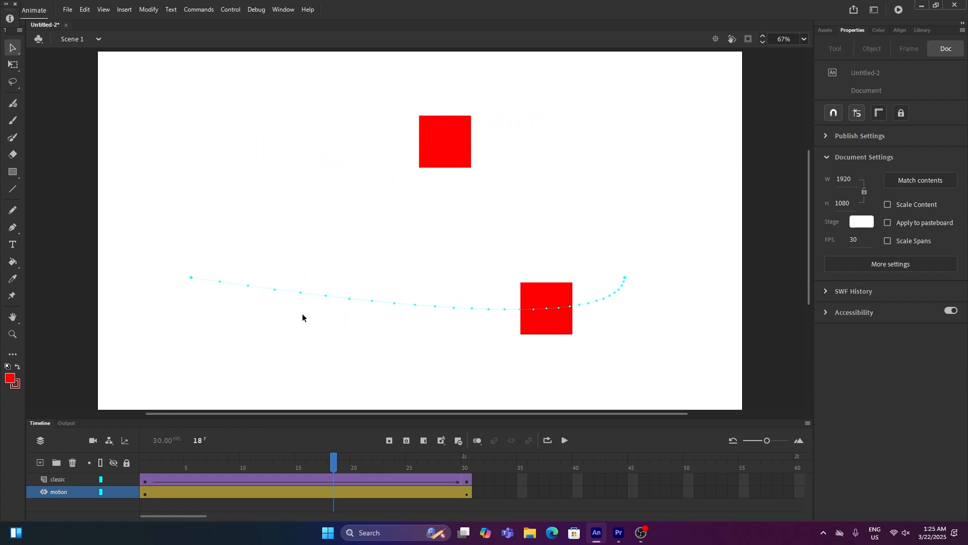
pyautogui.moveTo(607, 298)
pyautogui.mouseDown()
pyautogui.moveTo(630, 283)
pyautogui.moveTo(603, 287)
pyautogui.mouseUp()
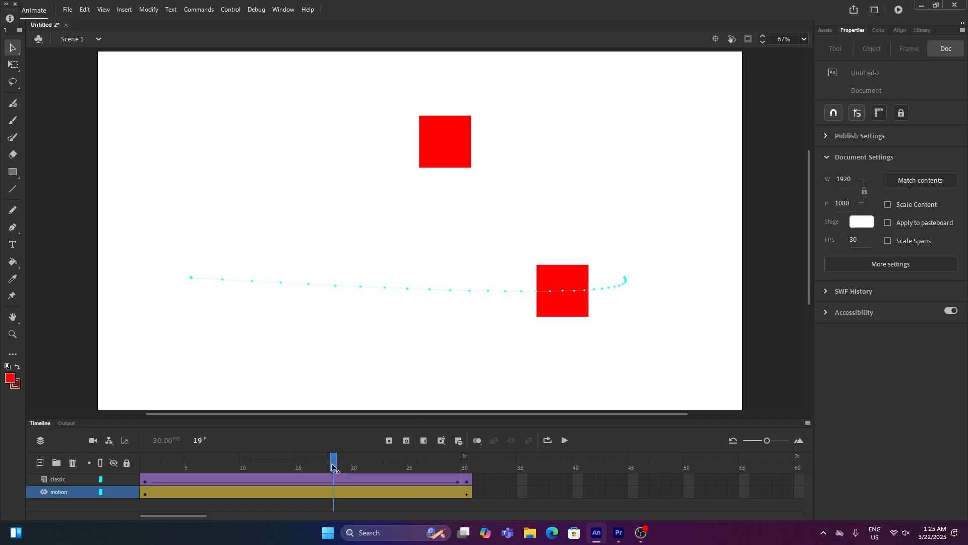
# - Play the animation from the first frame and scrub the timeline to compare both squares
pyautogui.moveTo(332, 466); pyautogui.dragTo(120, 443)
pyautogui.press('Return')
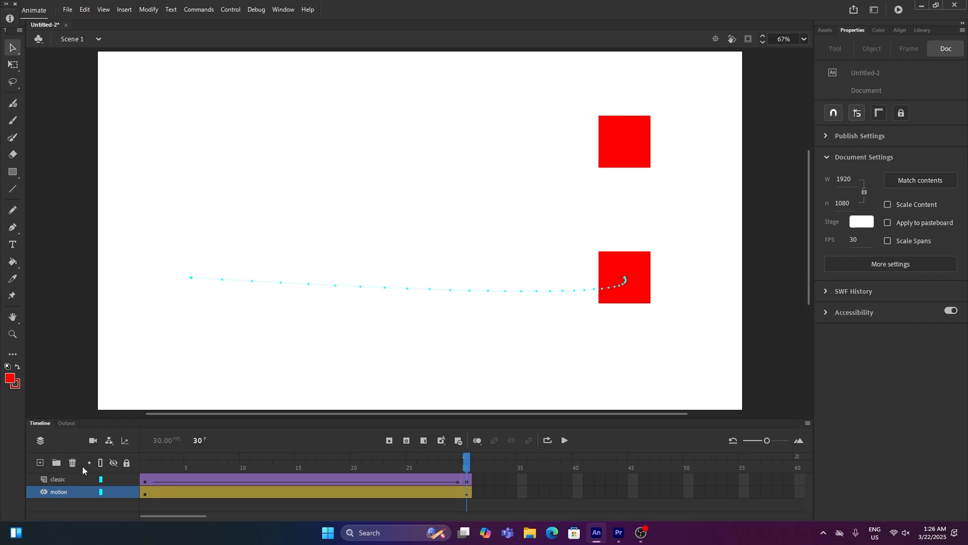
pyautogui.moveTo(261, 467)
pyautogui.mouseDown()
pyautogui.moveTo(251, 467)
pyautogui.moveTo(266, 467)
pyautogui.mouseUp()
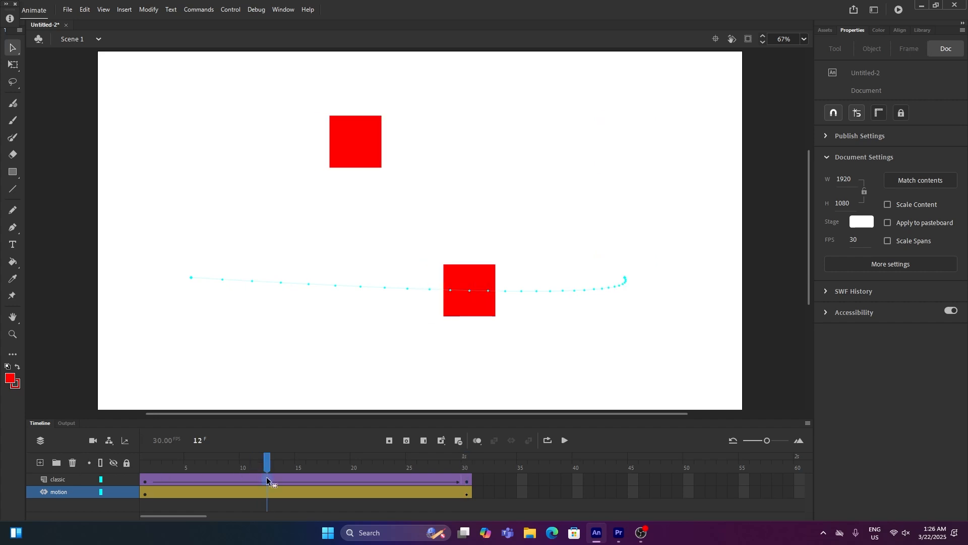
# - Open the classic tween's ease presets and preview the Ease In, Ease Out, Ease In Out and Custom curves
pyautogui.click(266, 477)
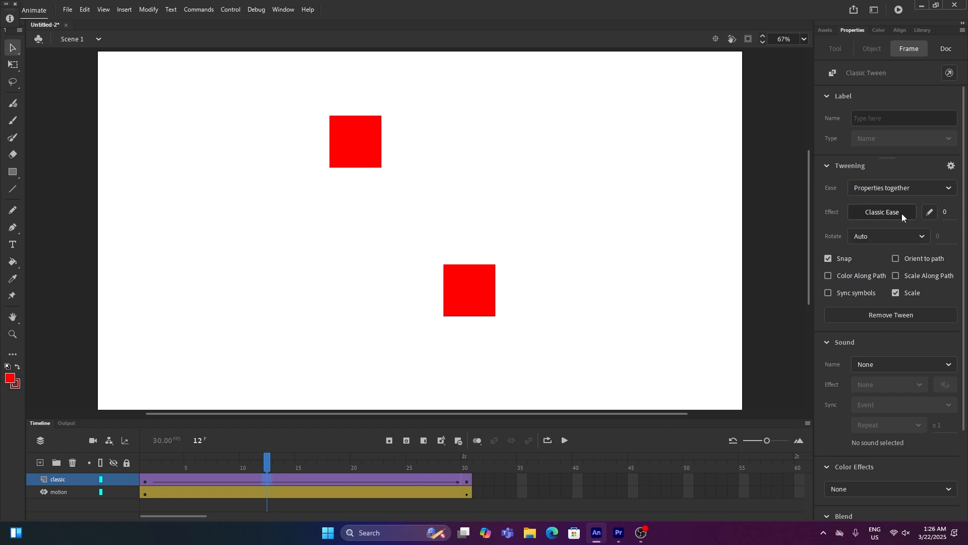
pyautogui.click(879, 214)
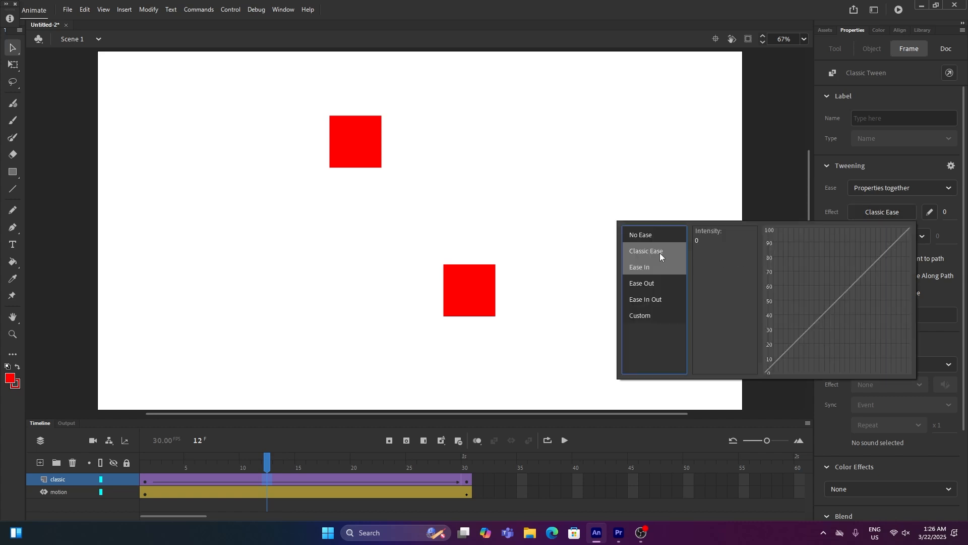
pyautogui.click(648, 271)
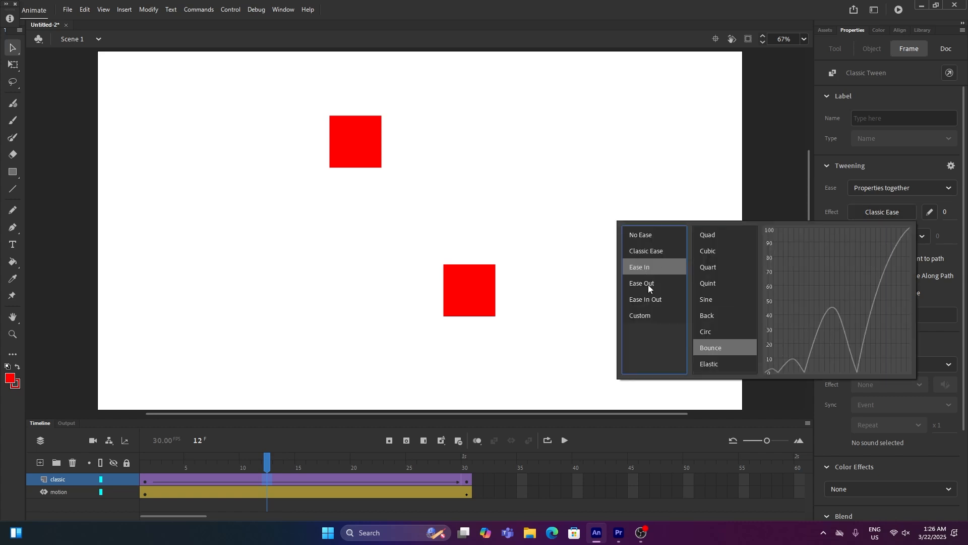
pyautogui.click(649, 256)
pyautogui.click(650, 266)
pyautogui.click(712, 235)
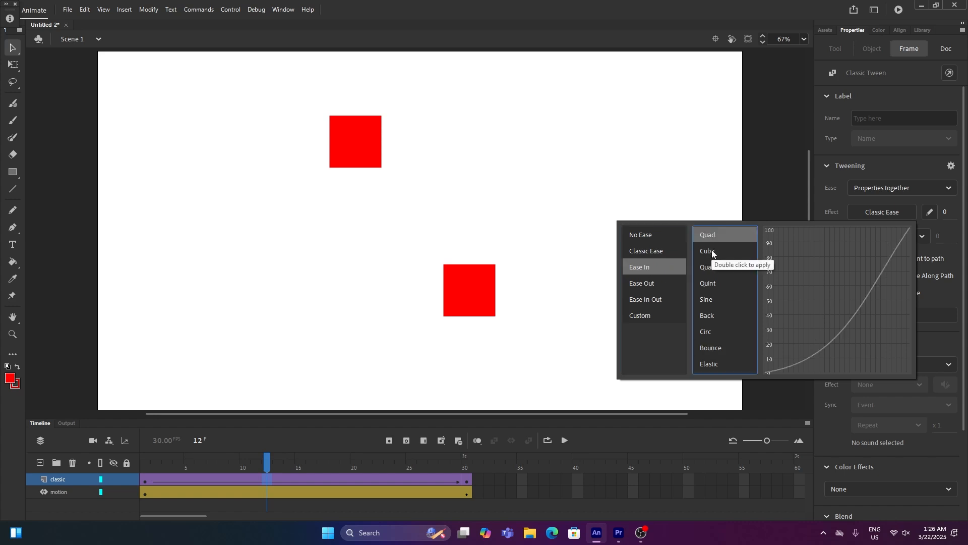
pyautogui.click(712, 251)
pyautogui.click(710, 268)
pyautogui.click(709, 283)
pyautogui.click(708, 300)
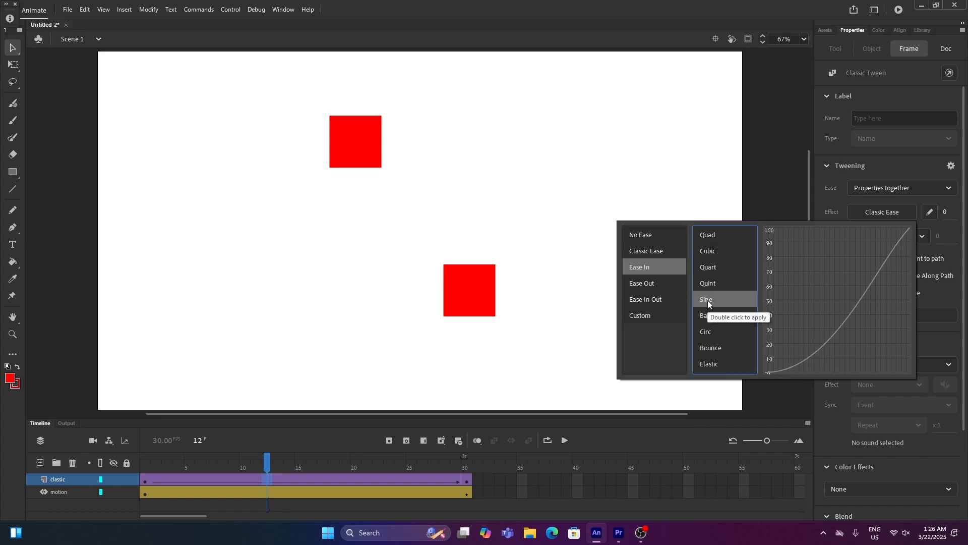
pyautogui.click(647, 285)
pyautogui.click(719, 237)
pyautogui.click(717, 252)
pyautogui.click(713, 283)
pyautogui.click(710, 313)
pyautogui.click(709, 331)
pyautogui.click(656, 299)
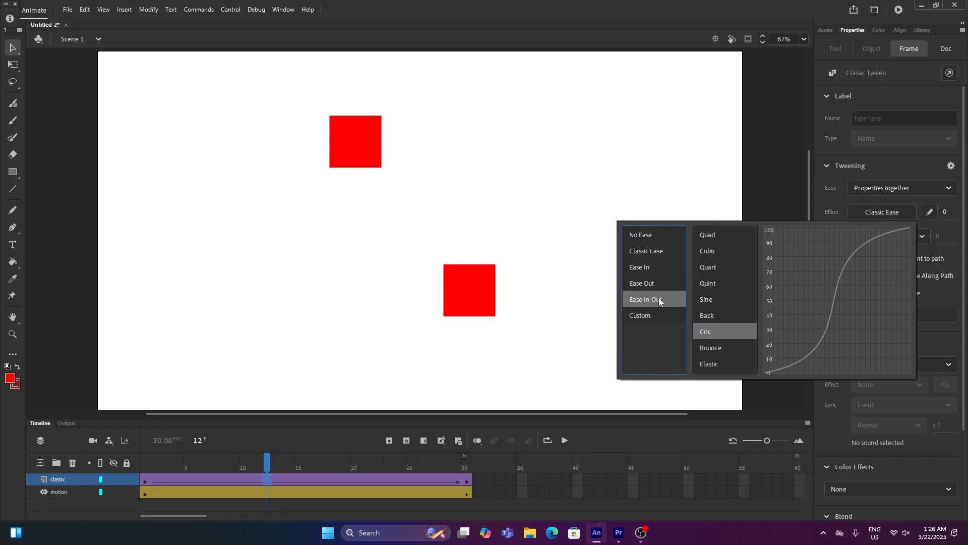
pyautogui.click(709, 252)
pyautogui.click(710, 283)
pyautogui.click(709, 315)
pyautogui.click(703, 348)
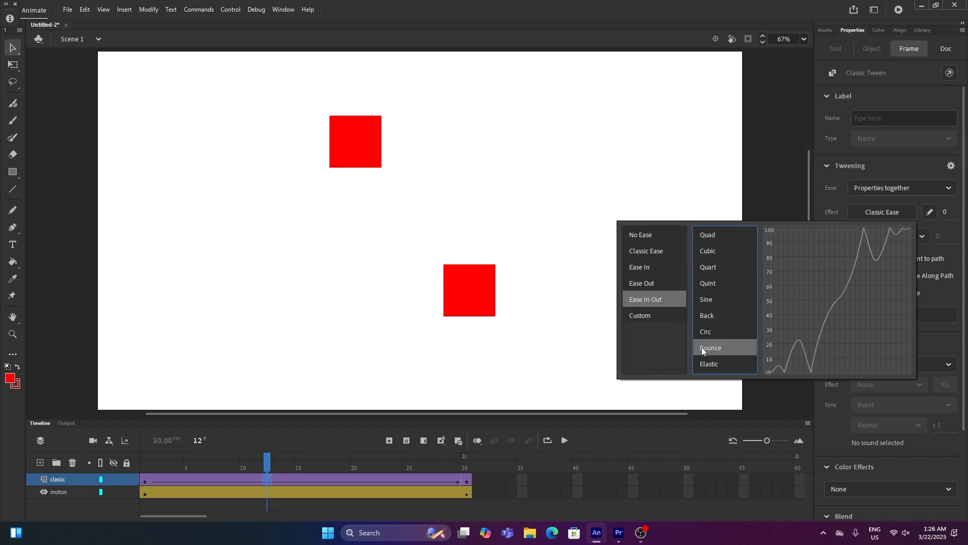
pyautogui.click(656, 315)
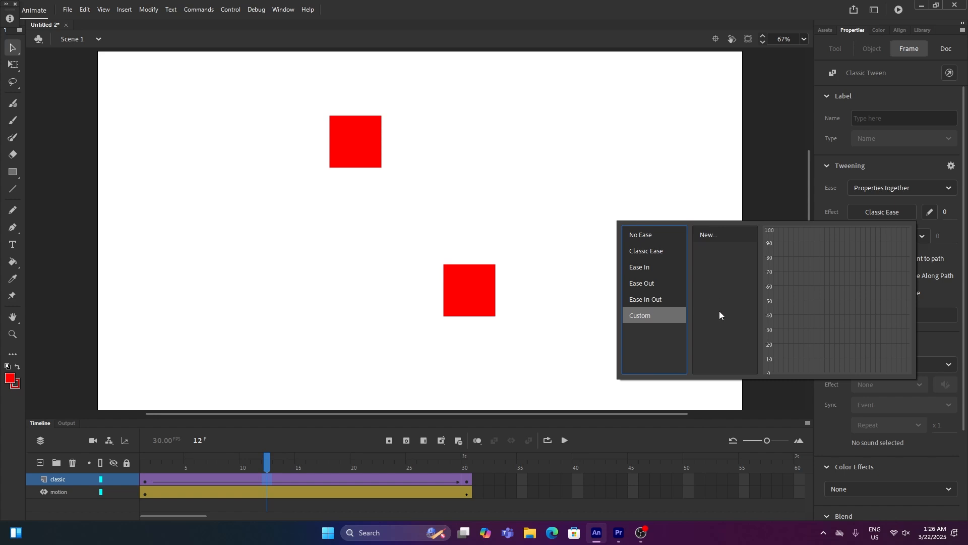
pyautogui.click(708, 236)
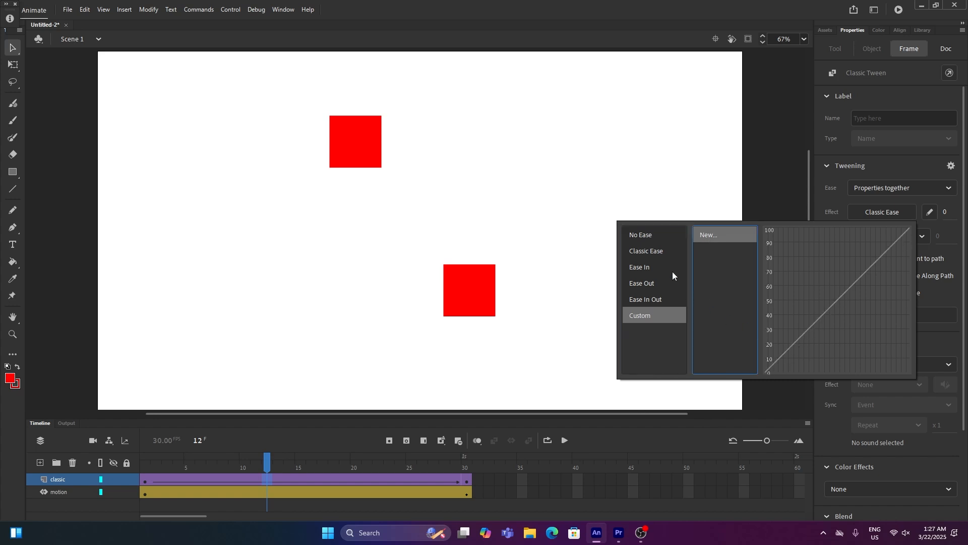
pyautogui.click(653, 236)
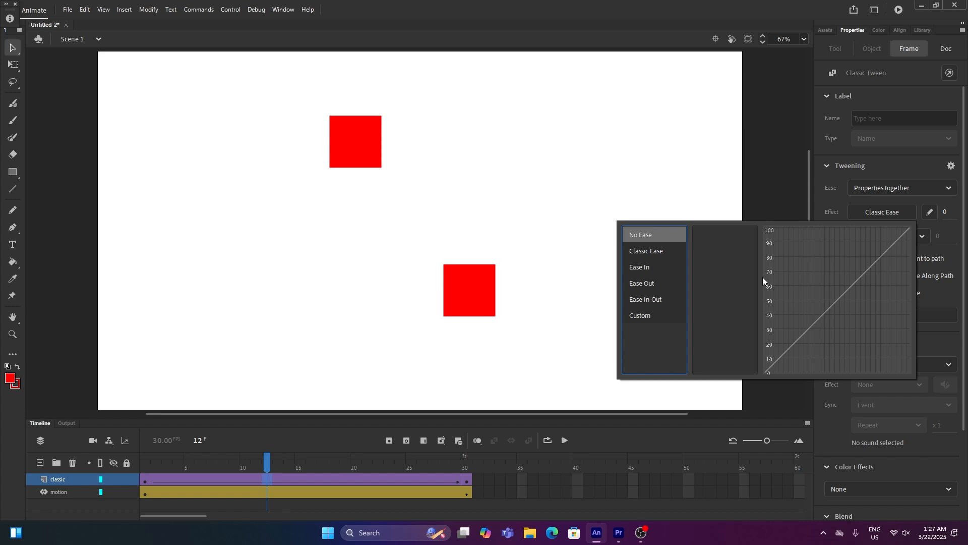
# - Apply the Ease In Cubic ease to the classic tween
pyautogui.moveTo(655, 272)
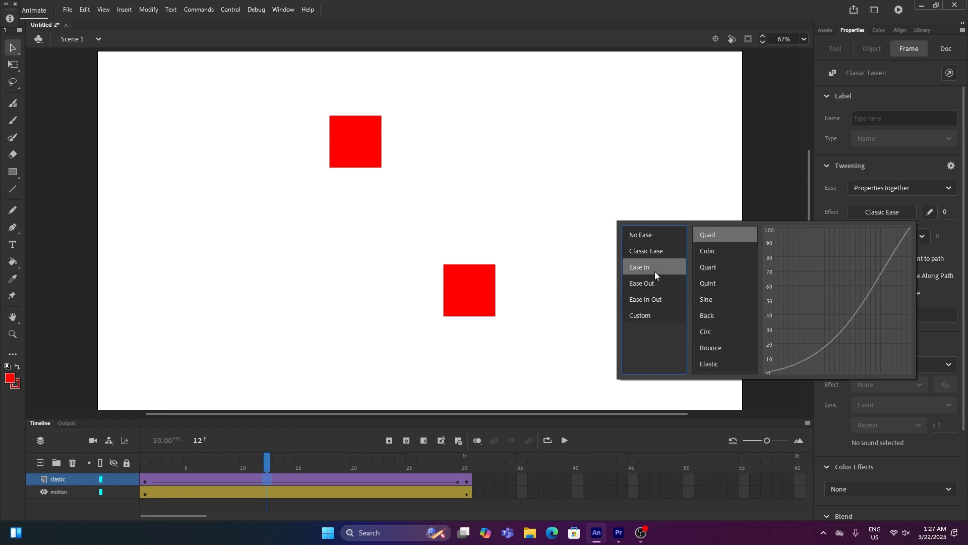
pyautogui.click(710, 251)
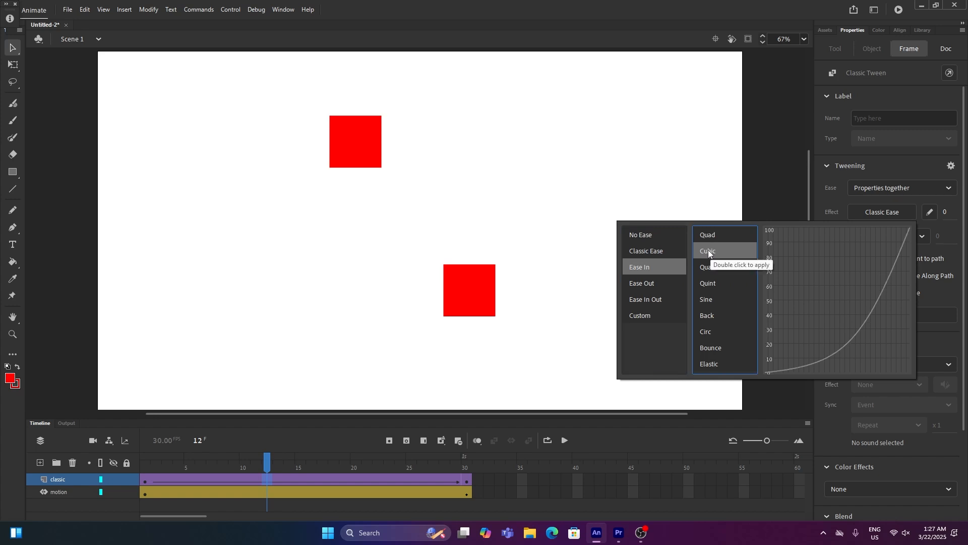
pyautogui.doubleClick(709, 253)
# - Play the animation from the start to preview the eased classic tween
pyautogui.moveTo(277, 456); pyautogui.dragTo(118, 462)
pyautogui.press('Return')
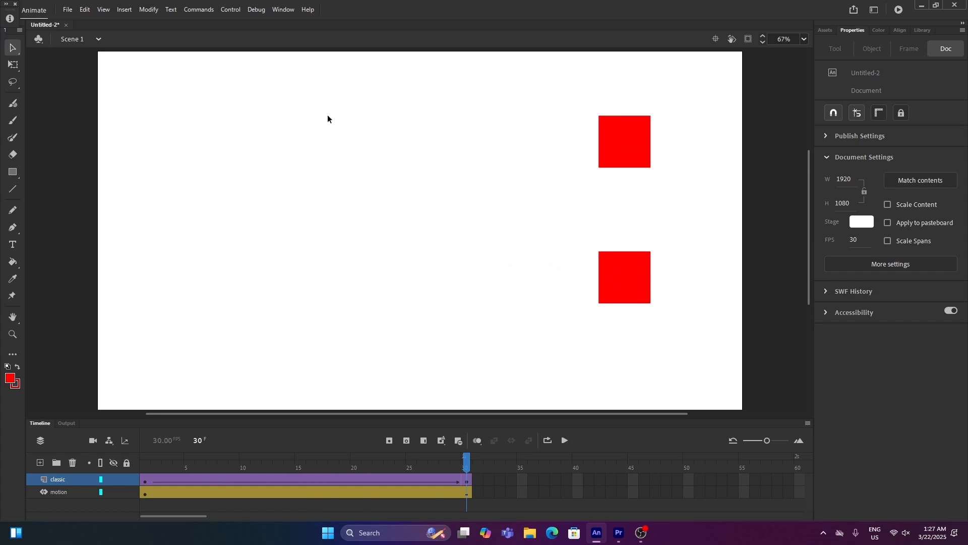
pyautogui.click(145, 461)
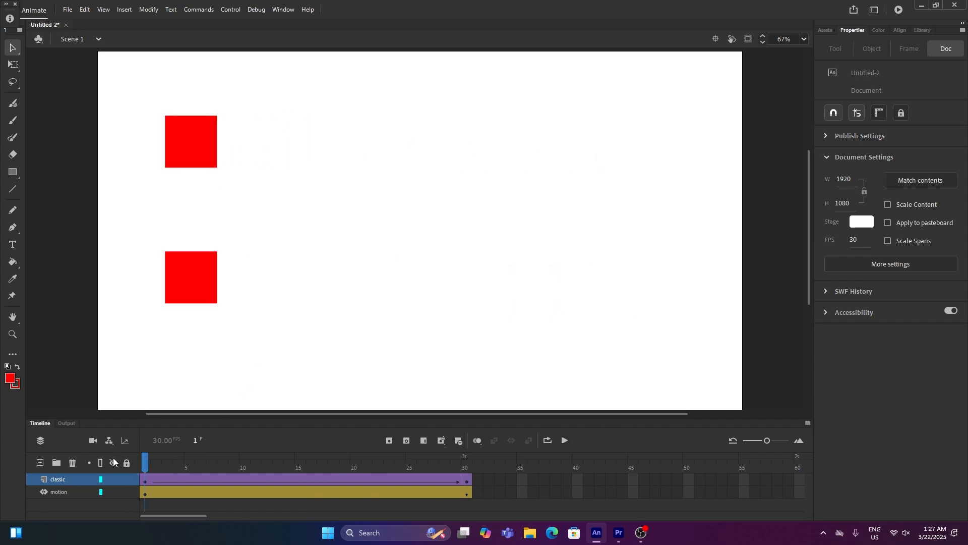
pyautogui.press('Return')
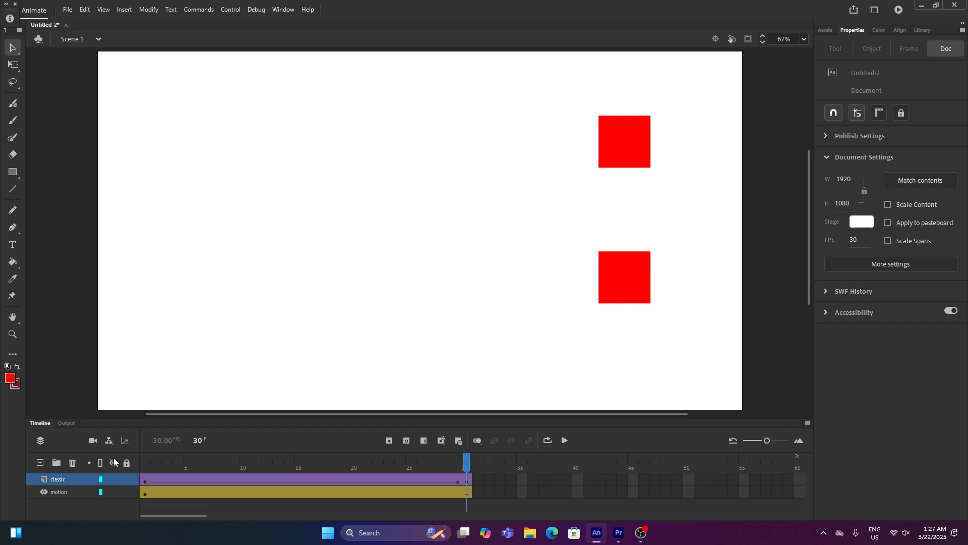
# - Set the motion tween's ease to -100 and play the animation from the start
pyautogui.moveTo(220, 470); pyautogui.dragTo(276, 465)
pyautogui.click(280, 496)
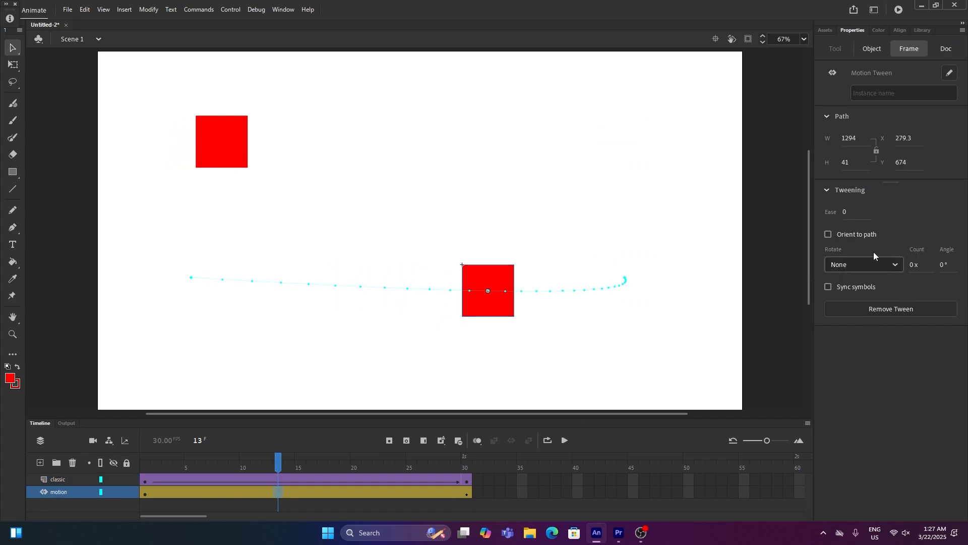
pyautogui.moveTo(845, 214); pyautogui.dragTo(636, 214)
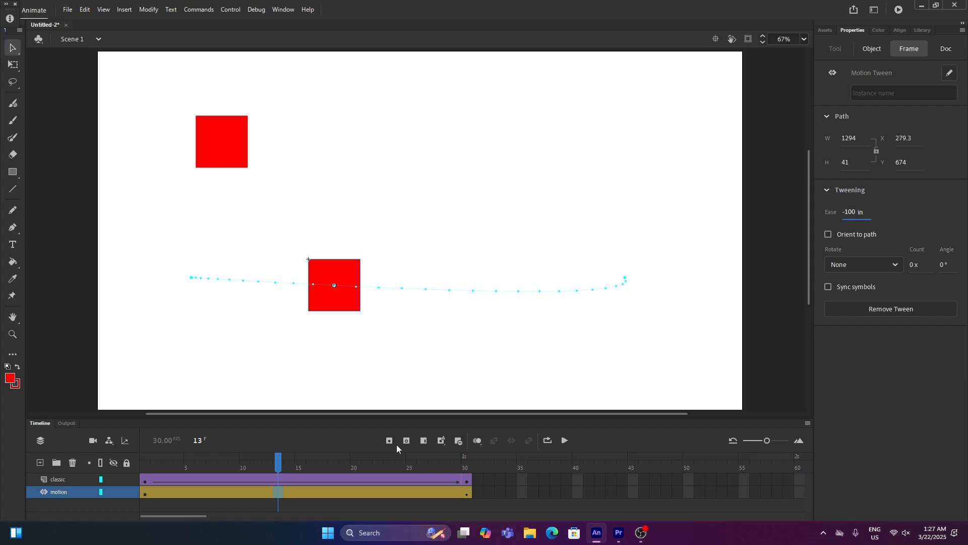
pyautogui.moveTo(270, 459); pyautogui.dragTo(145, 459)
pyautogui.press('Return')
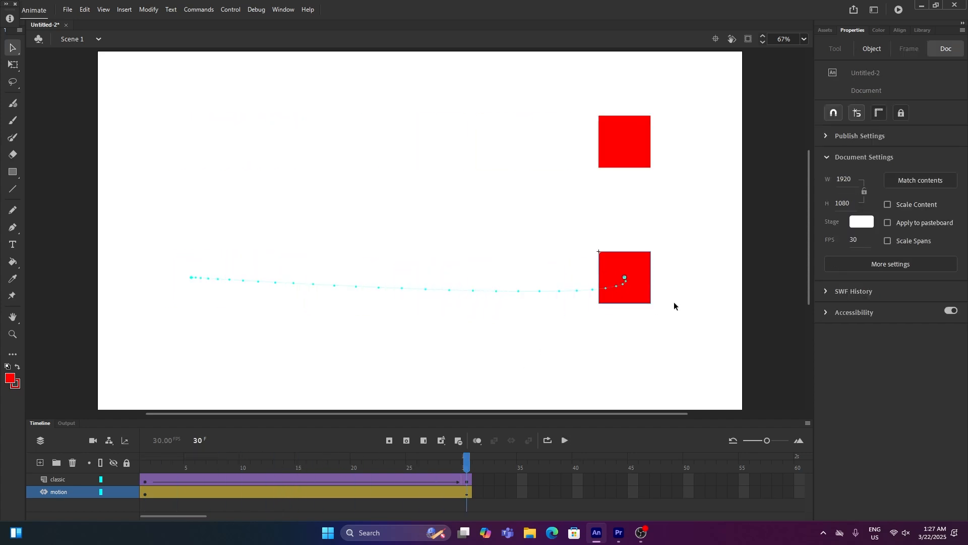
# - Set the motion tween's ease to 100 out and play the animation from the start
pyautogui.click(330, 493)
pyautogui.click(852, 212)
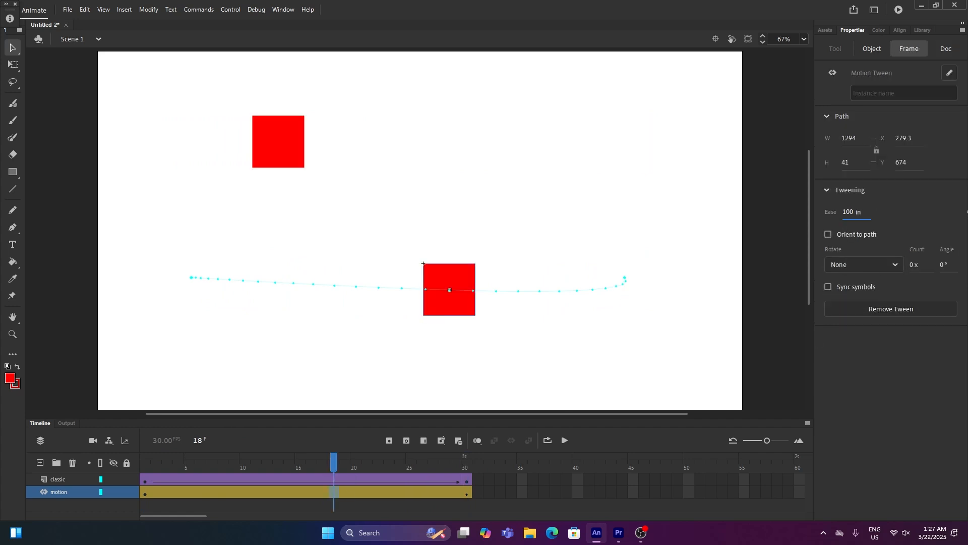
pyautogui.moveTo(967, 212); pyautogui.dragTo(967, 212)
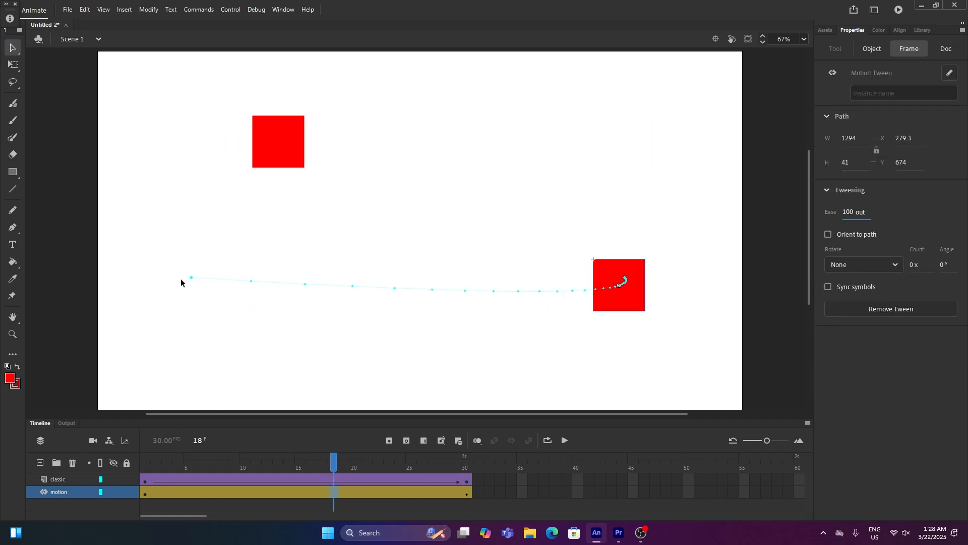
pyautogui.moveTo(348, 463); pyautogui.dragTo(24, 440)
pyautogui.press('Return')
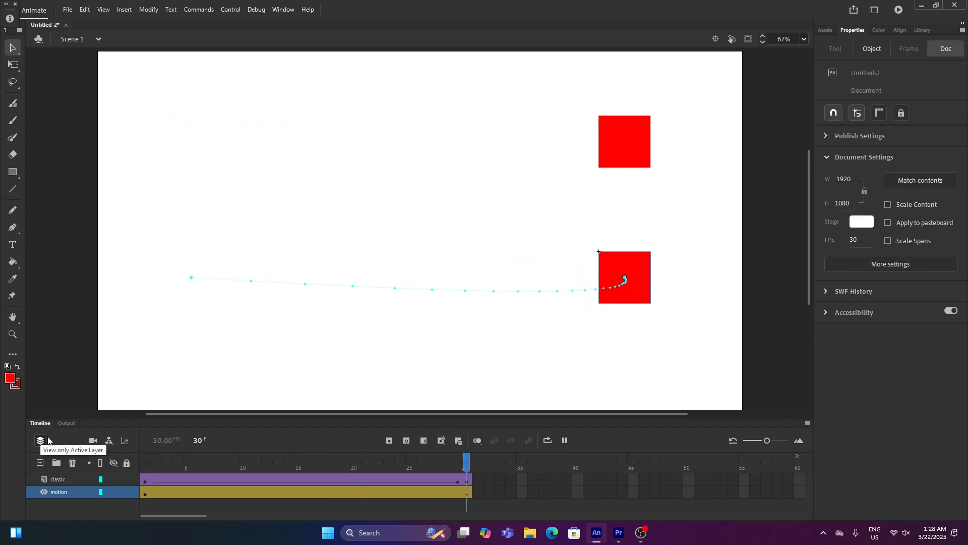